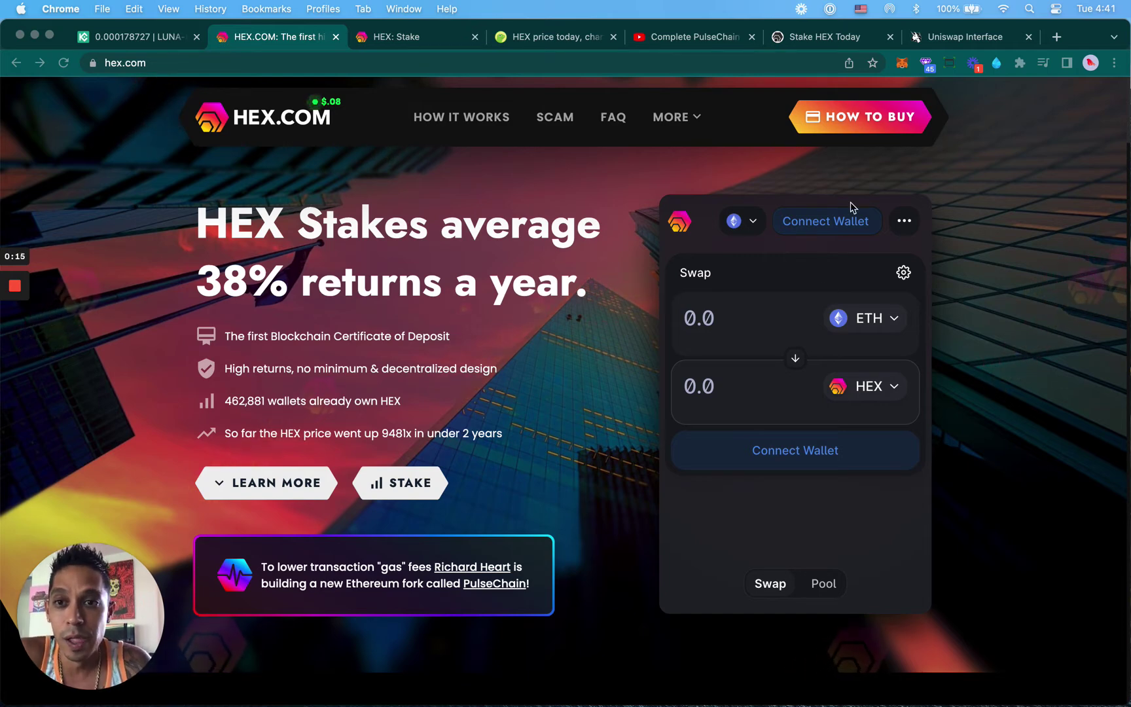
# Step: Open the HEX staking page from the hex.com home page
pyautogui.doubleClick(196, 65)
pyautogui.click(197, 68)
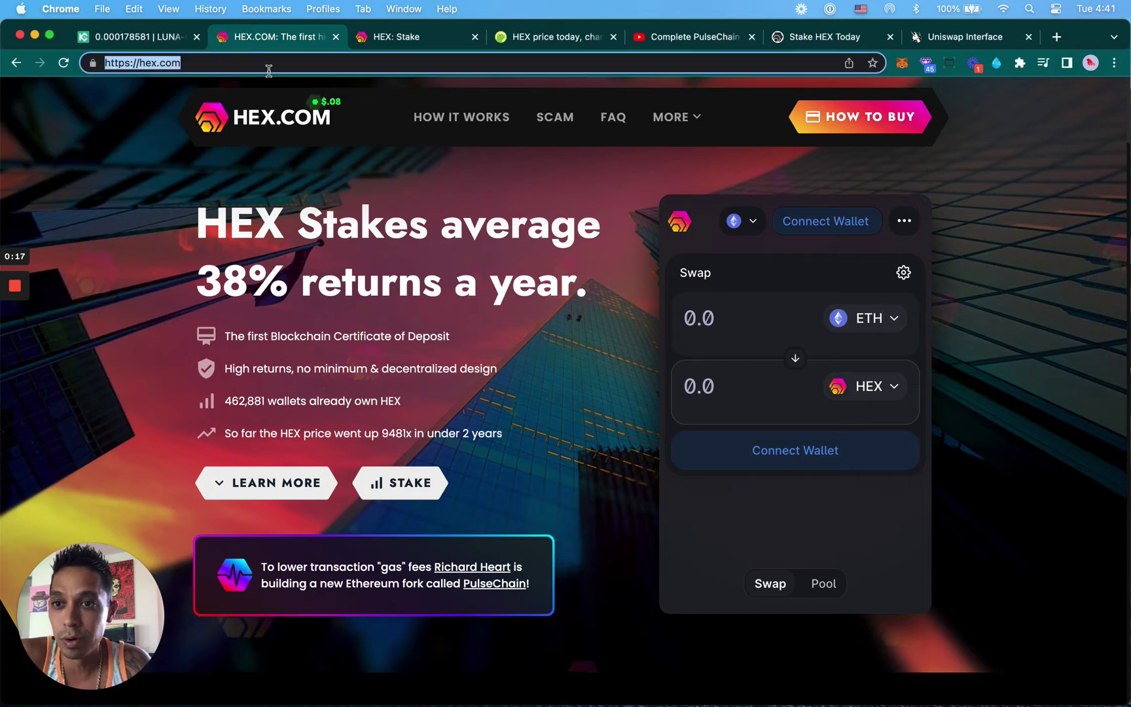
pyautogui.click(406, 42)
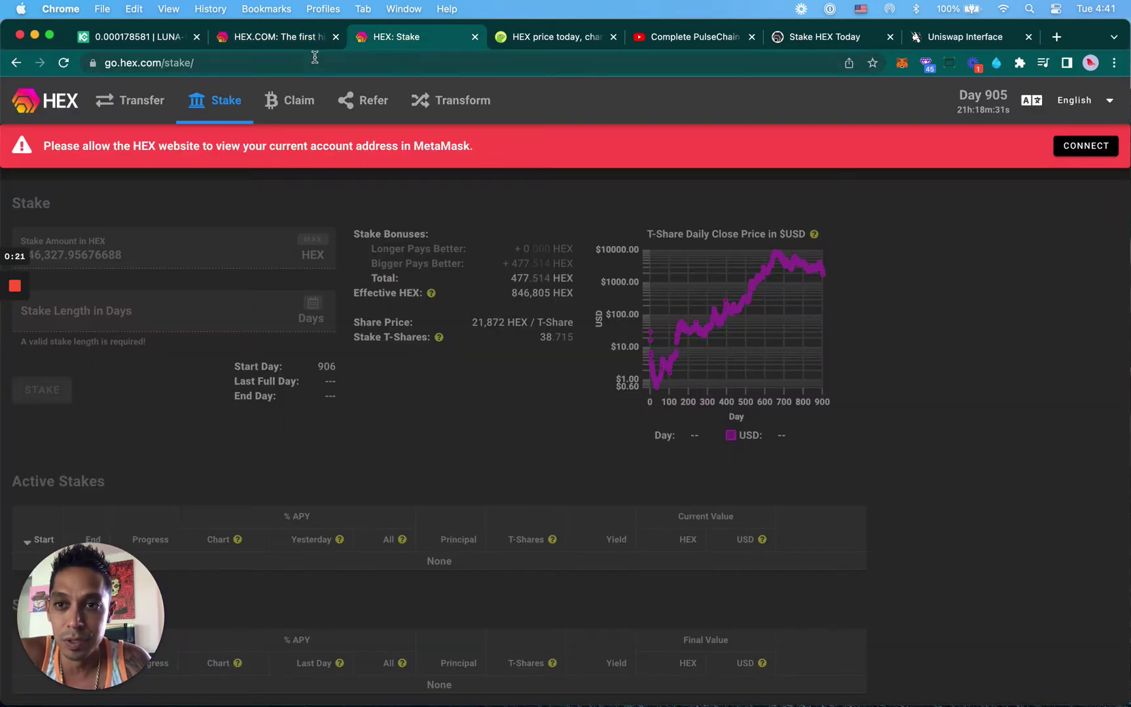
pyautogui.click(304, 39)
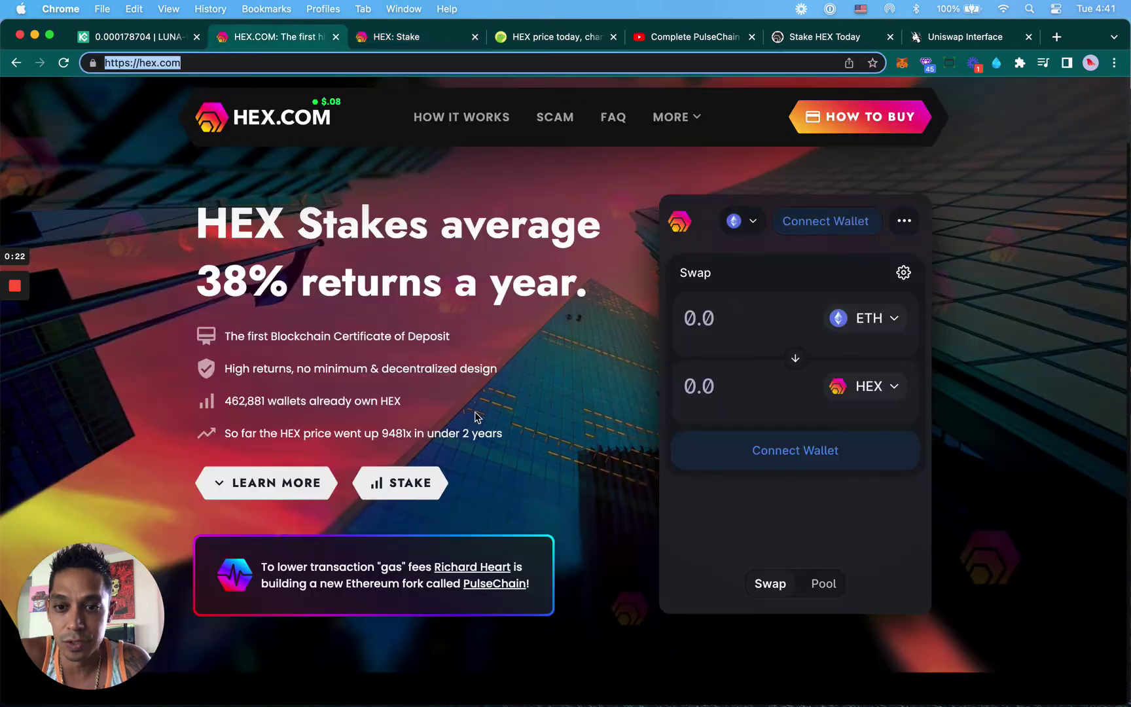
pyautogui.click(406, 483)
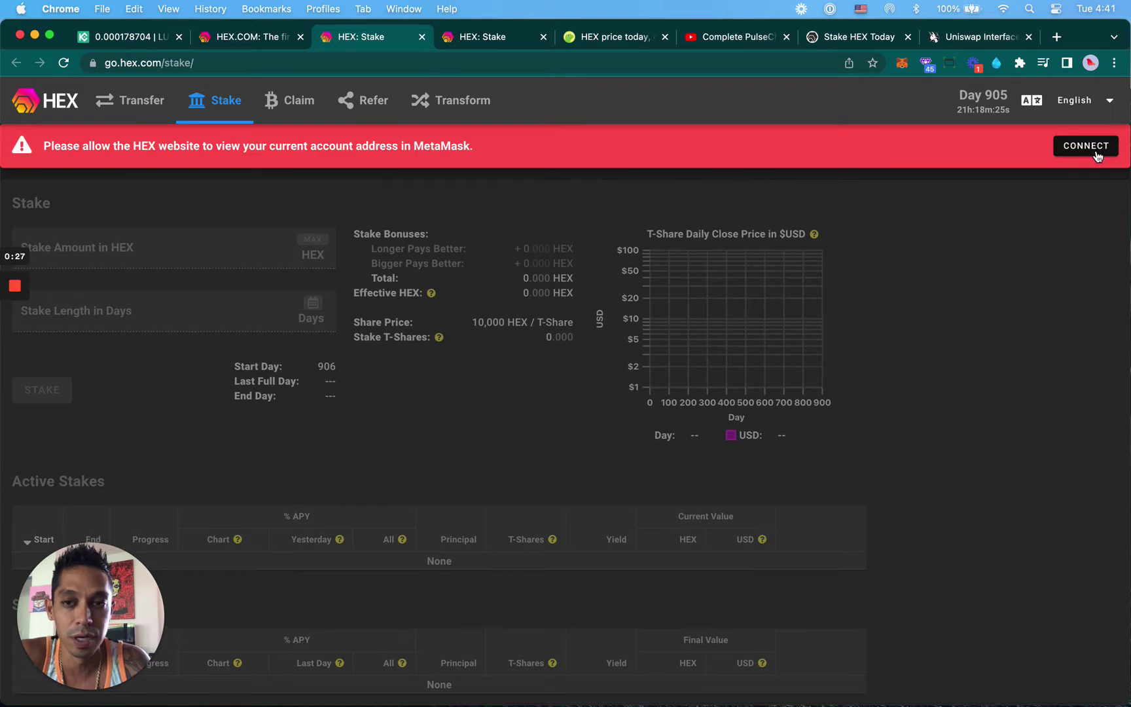
# Step: Connect MetaMask Account 1 to the HEX staking site and approve the connection
pyautogui.click(1090, 153)
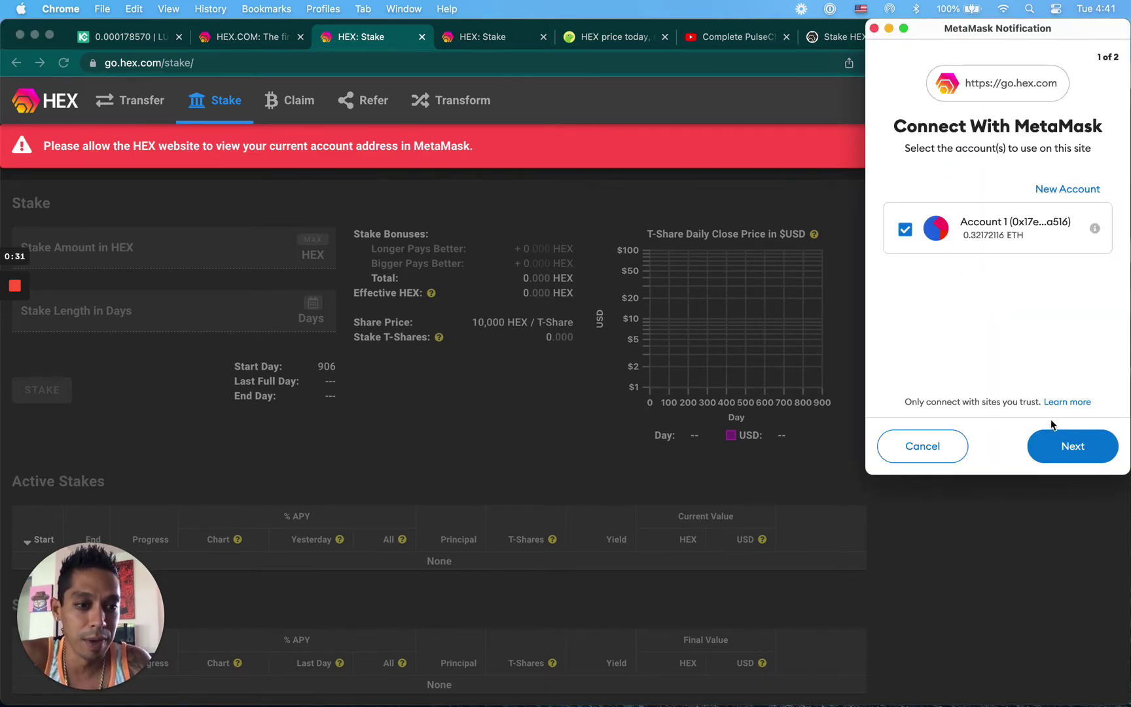
pyautogui.click(1060, 445)
pyautogui.click(1062, 447)
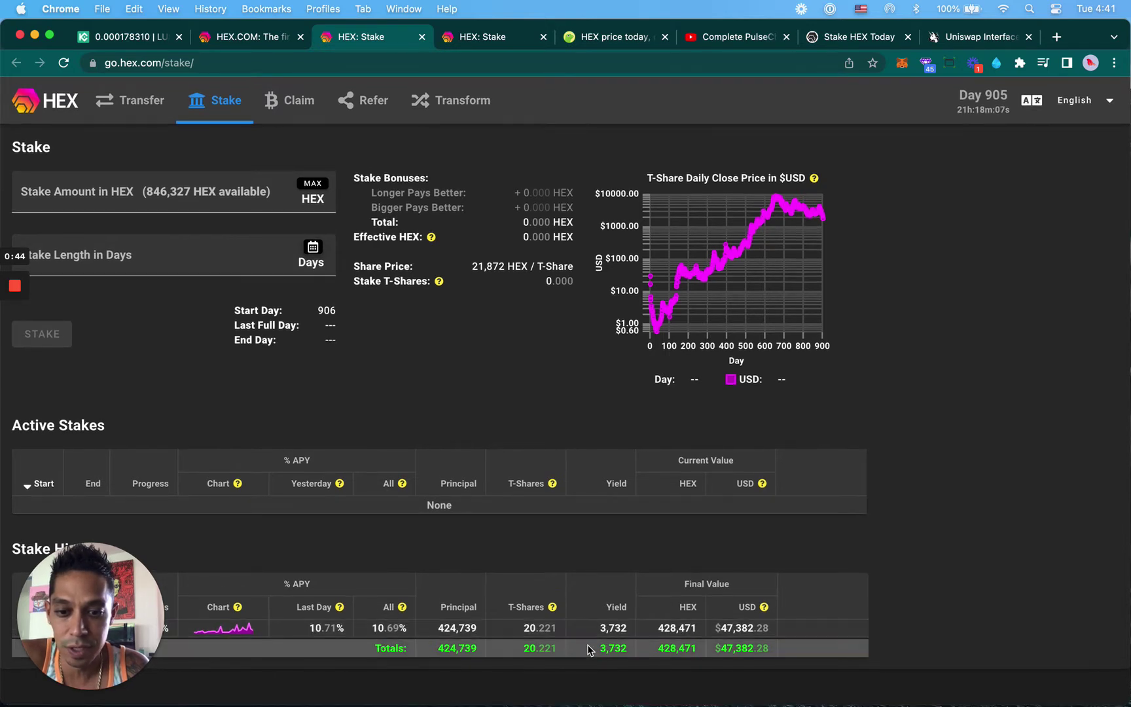
# Step: Fill the stake amount with the maximum available HEX and set the stake length to 30 days
pyautogui.moveTo(603, 630)
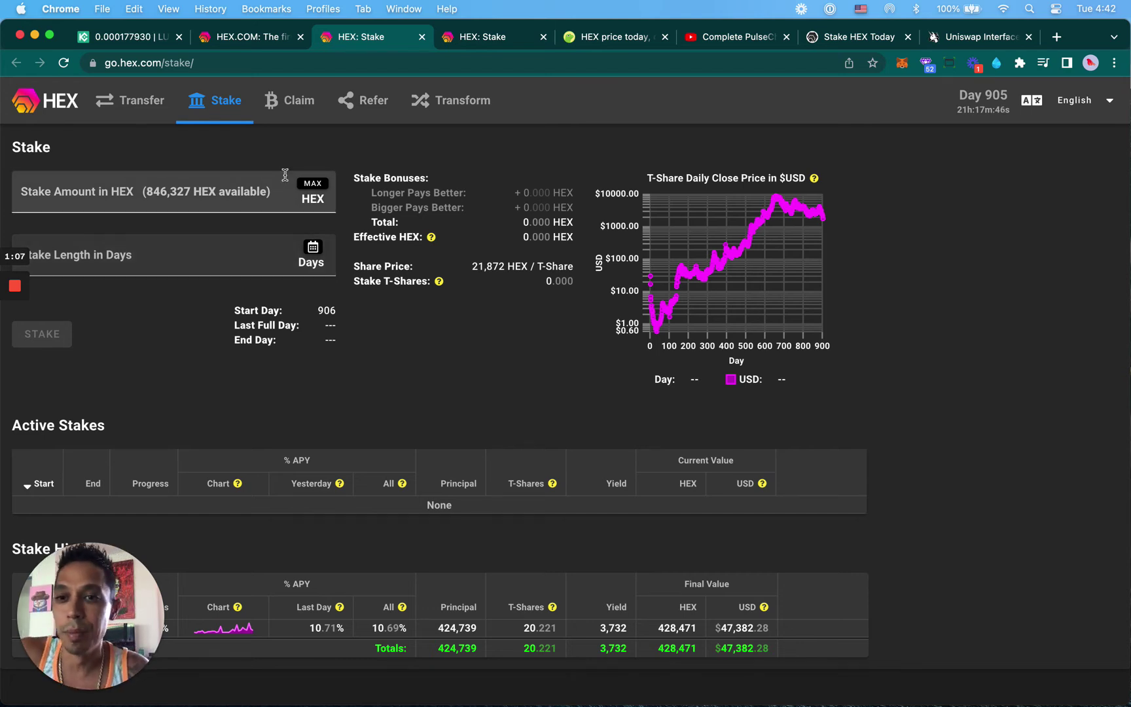
pyautogui.click(312, 185)
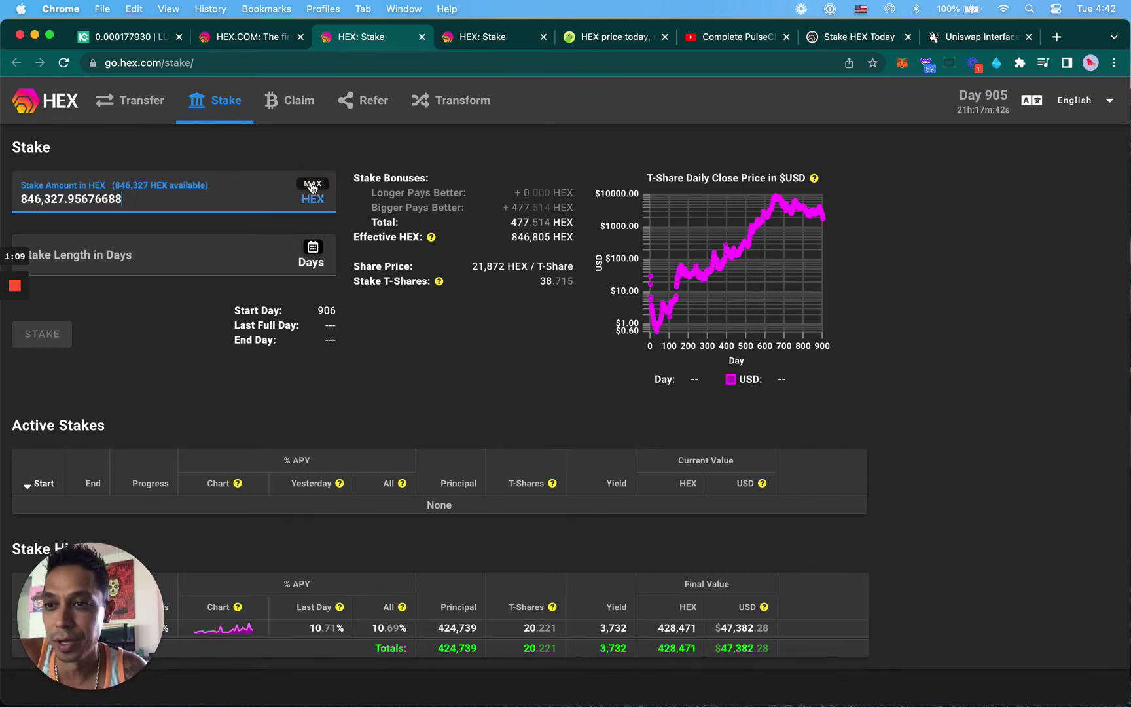
pyautogui.click(112, 265)
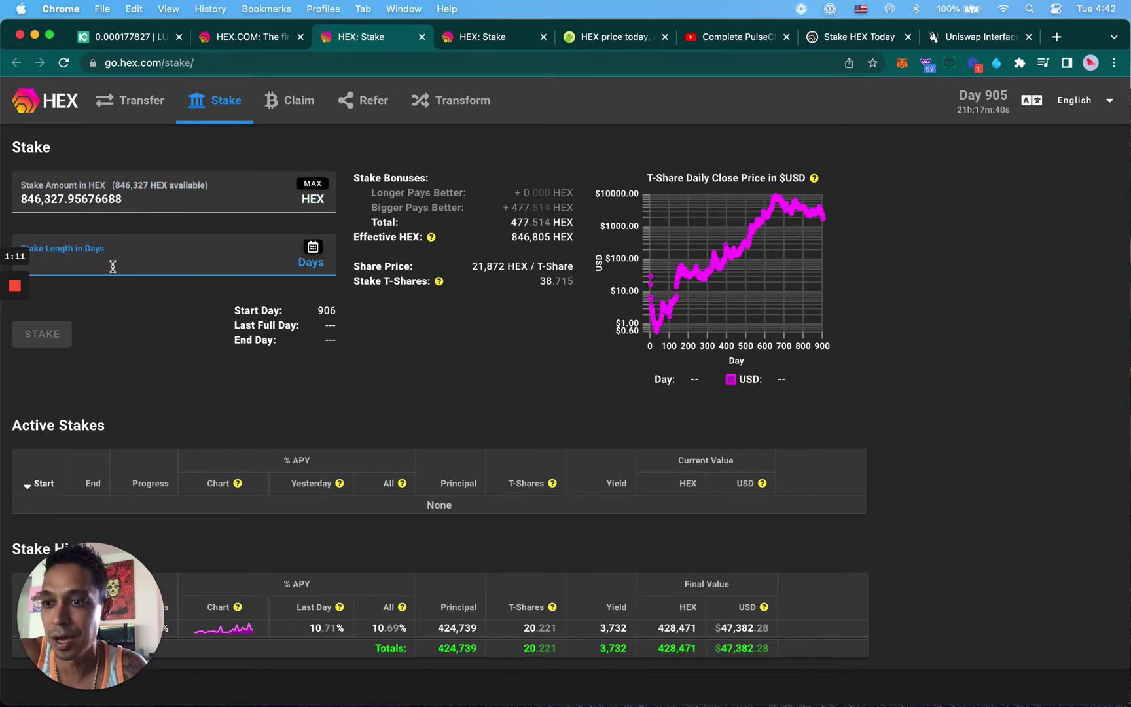
pyautogui.moveTo(16, 285)
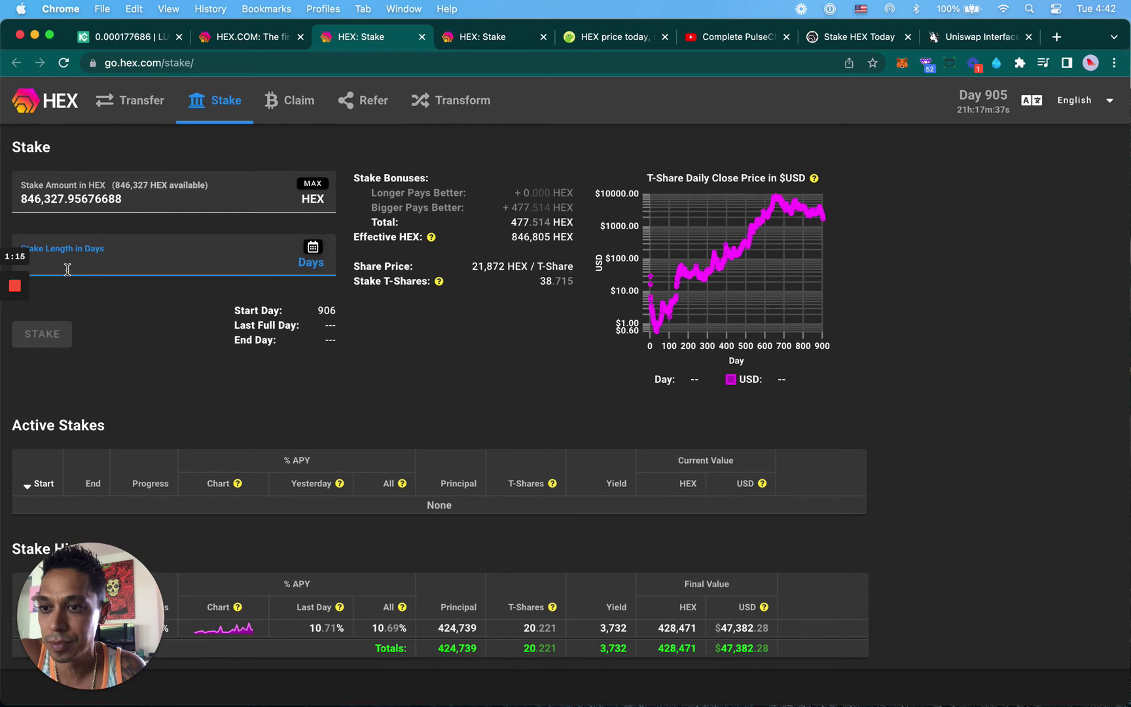
pyautogui.write('30')
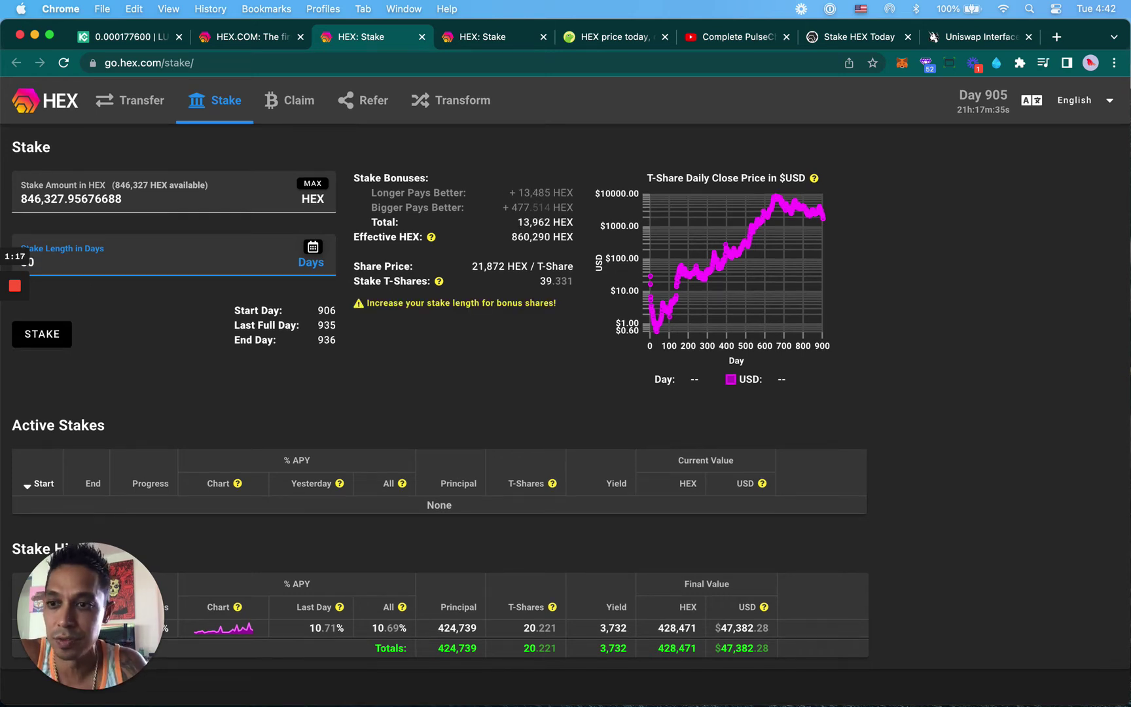
pyautogui.moveTo(14, 346)
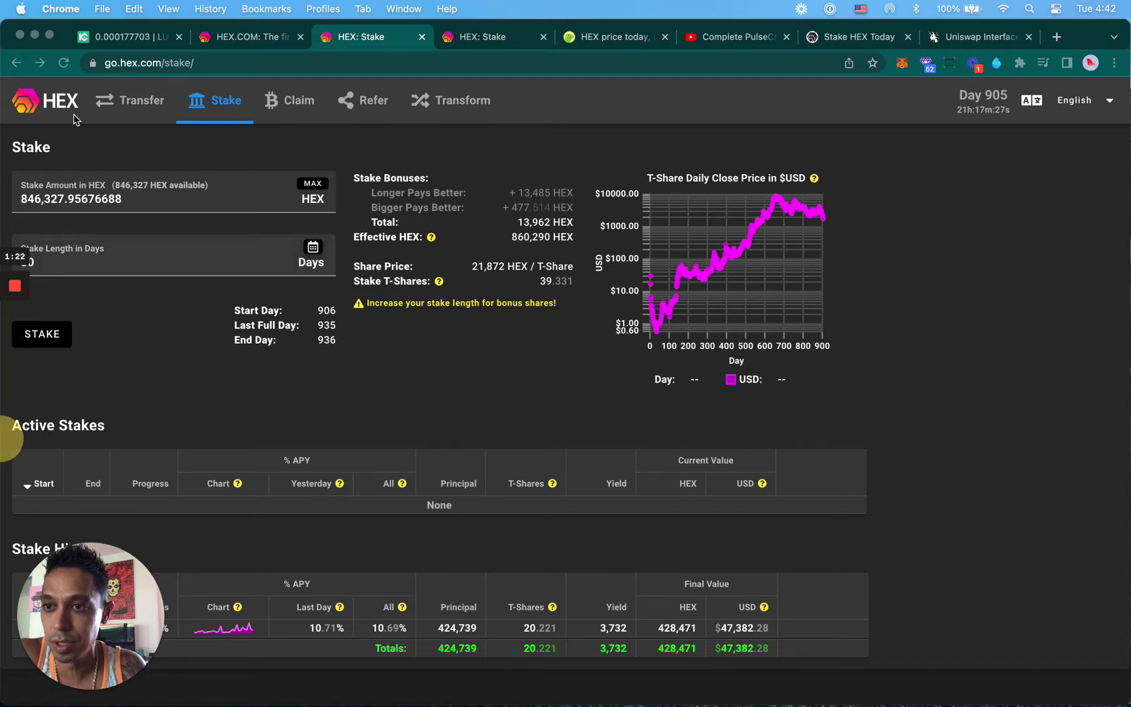
pyautogui.moveTo(58, 34); pyautogui.dragTo(67, 33)
pyautogui.click(63, 268)
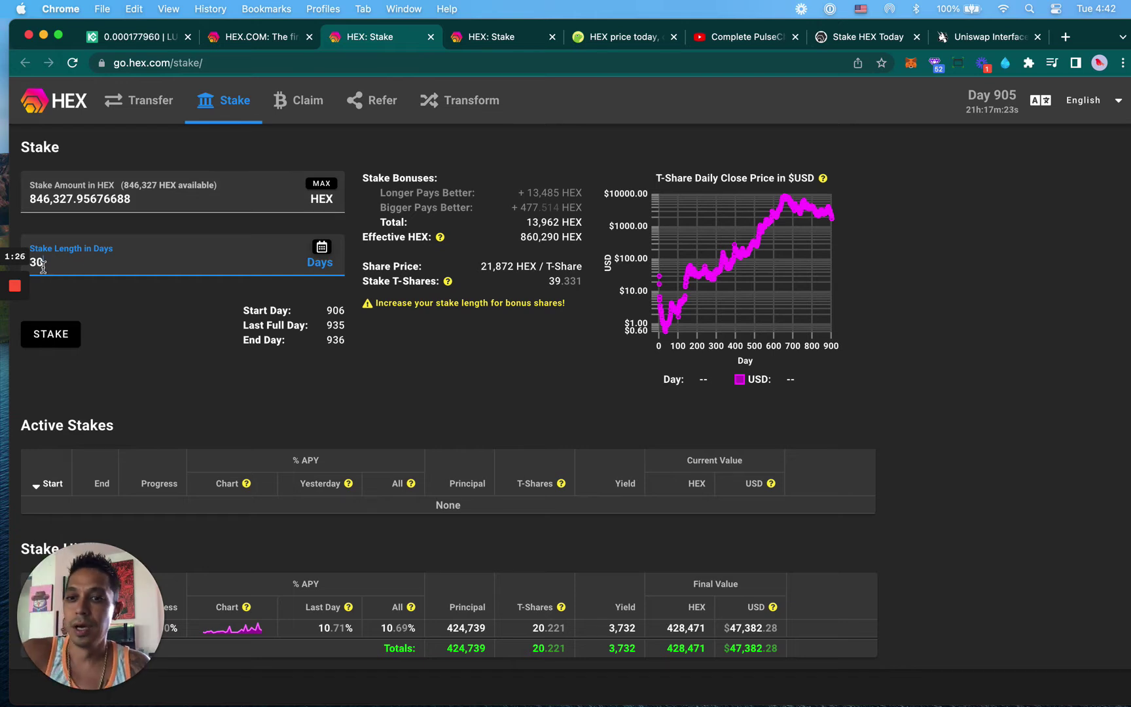
# Step: Check the stake's effective HEX amount, and open Calculator beside the stake bonuses without covering them
pyautogui.click(505, 226)
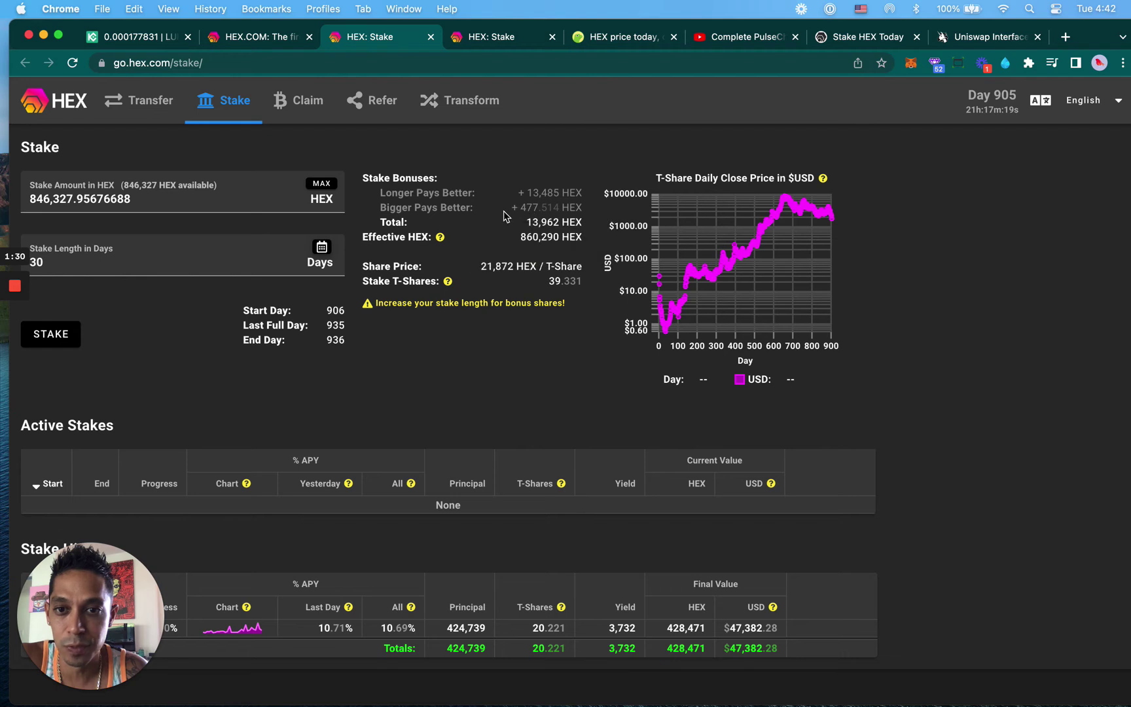
pyautogui.moveTo(553, 240)
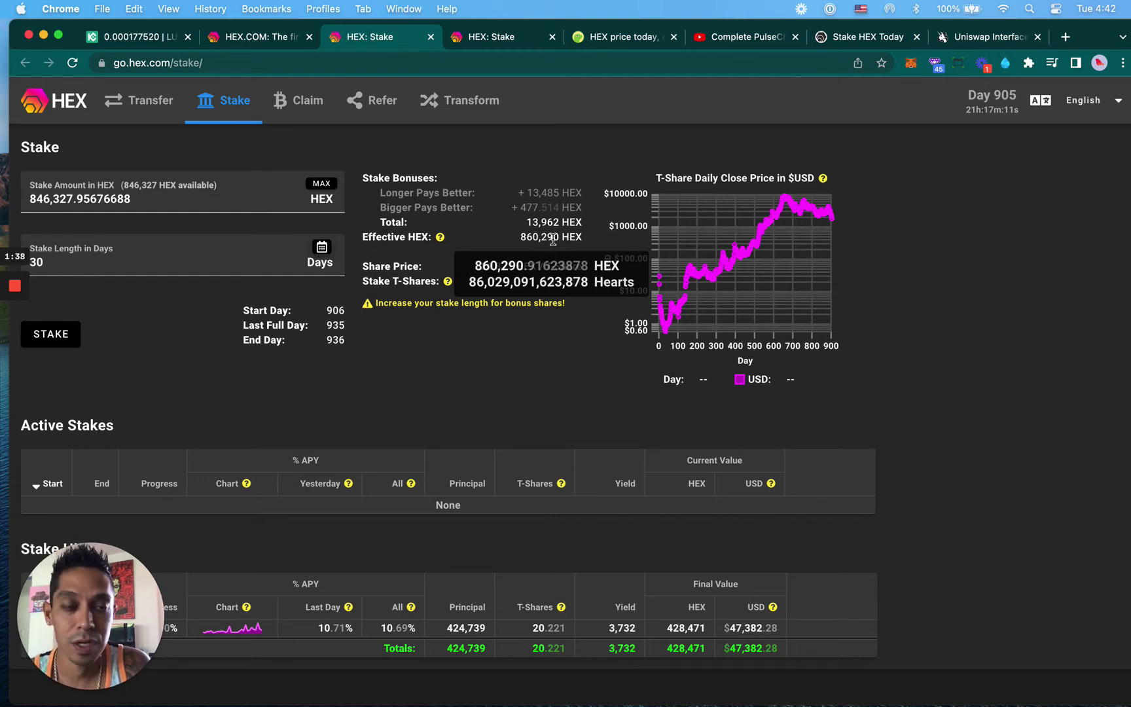
pyautogui.hotkey('ctrl', 'Up')
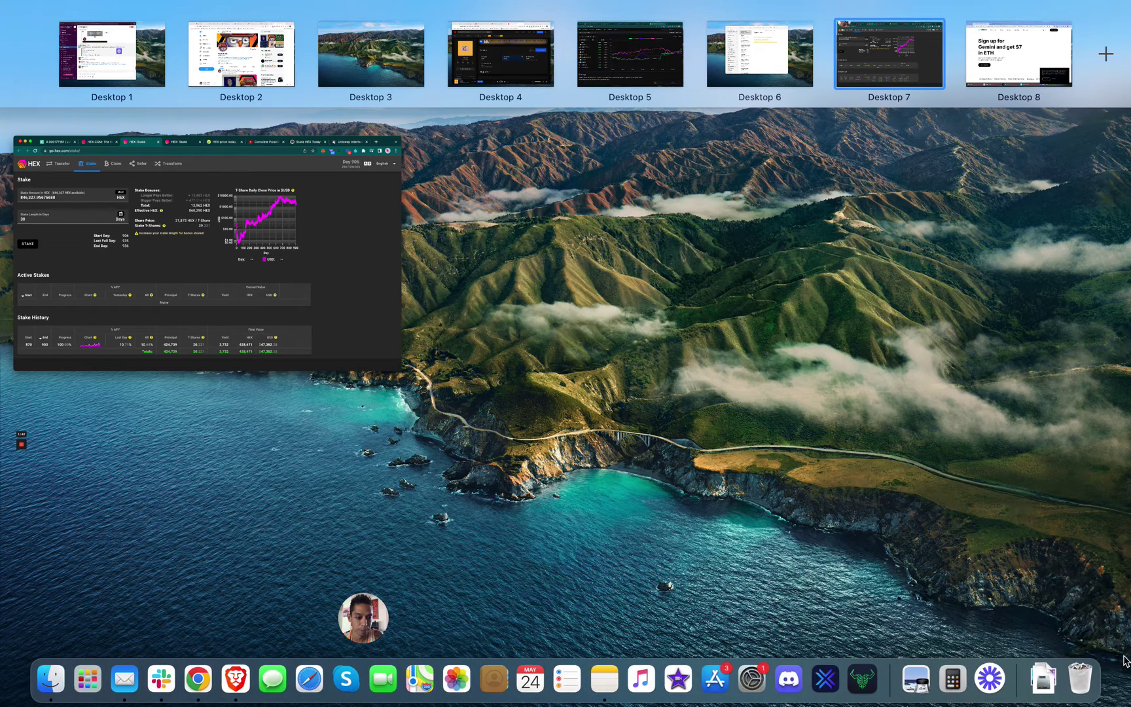
pyautogui.click(950, 672)
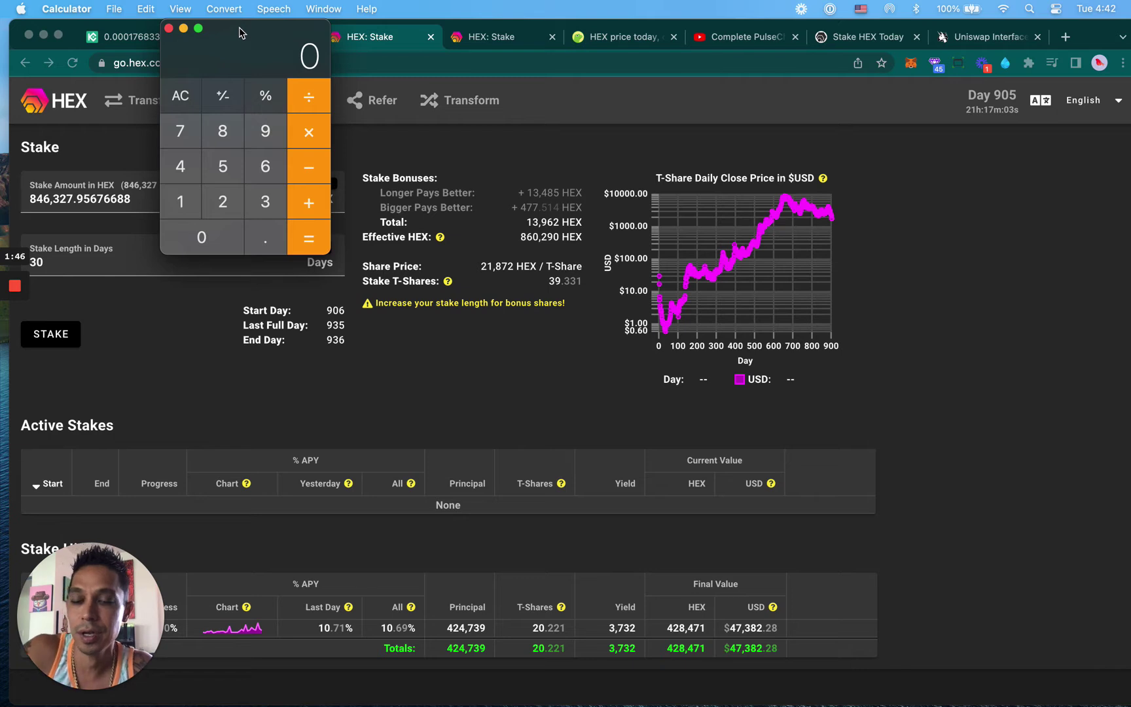
pyautogui.moveTo(253, 32); pyautogui.dragTo(576, 219)
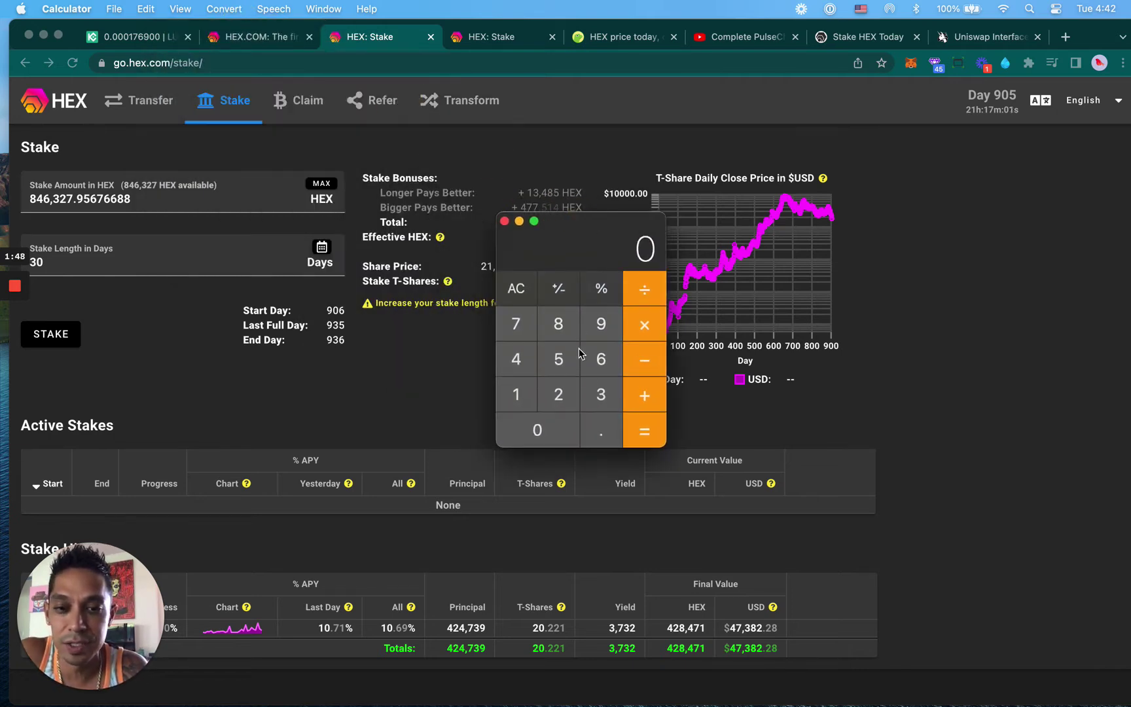
pyautogui.moveTo(579, 236); pyautogui.dragTo(893, 286)
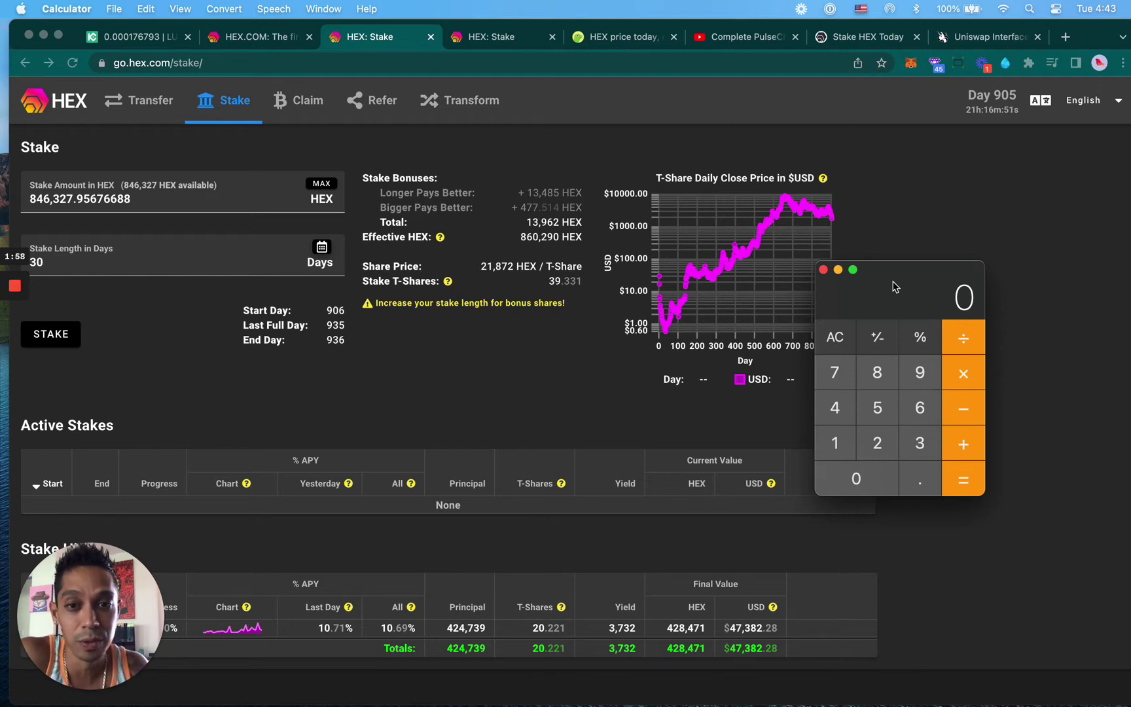
pyautogui.moveTo(886, 270); pyautogui.dragTo(907, 259)
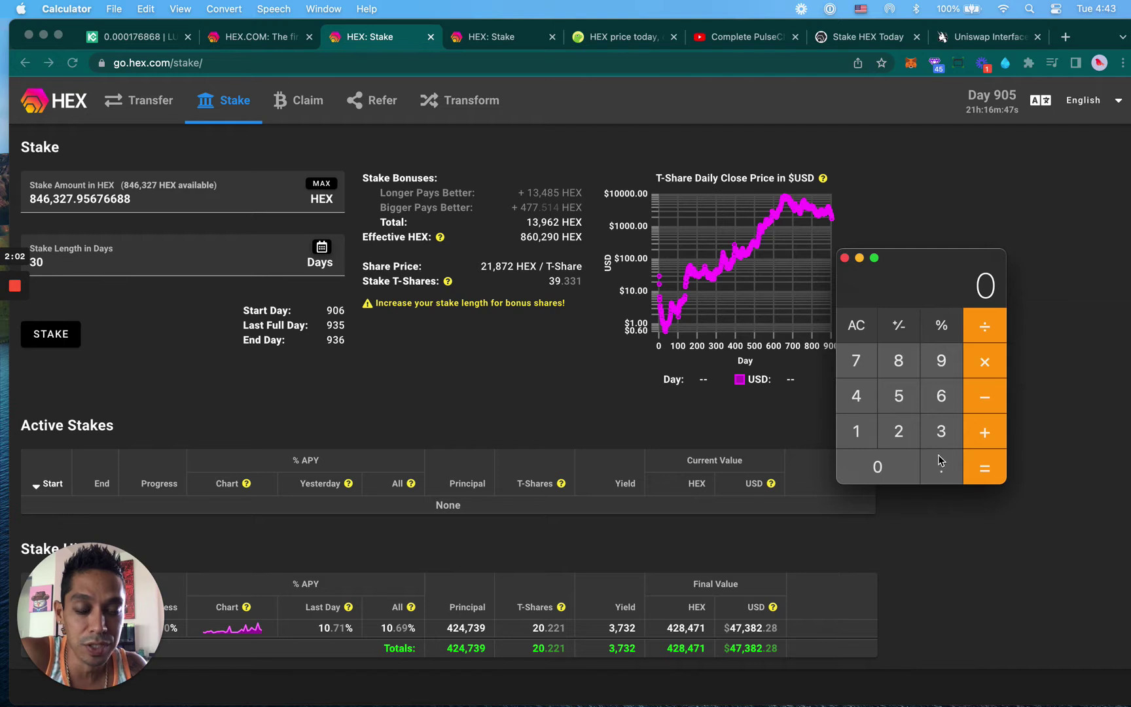
# Step: Calculate the total bonus's dollar value by multiplying 13962 by 0.08, and close Calculator
pyautogui.click(854, 430)
pyautogui.click(940, 431)
pyautogui.click(940, 360)
pyautogui.click(942, 404)
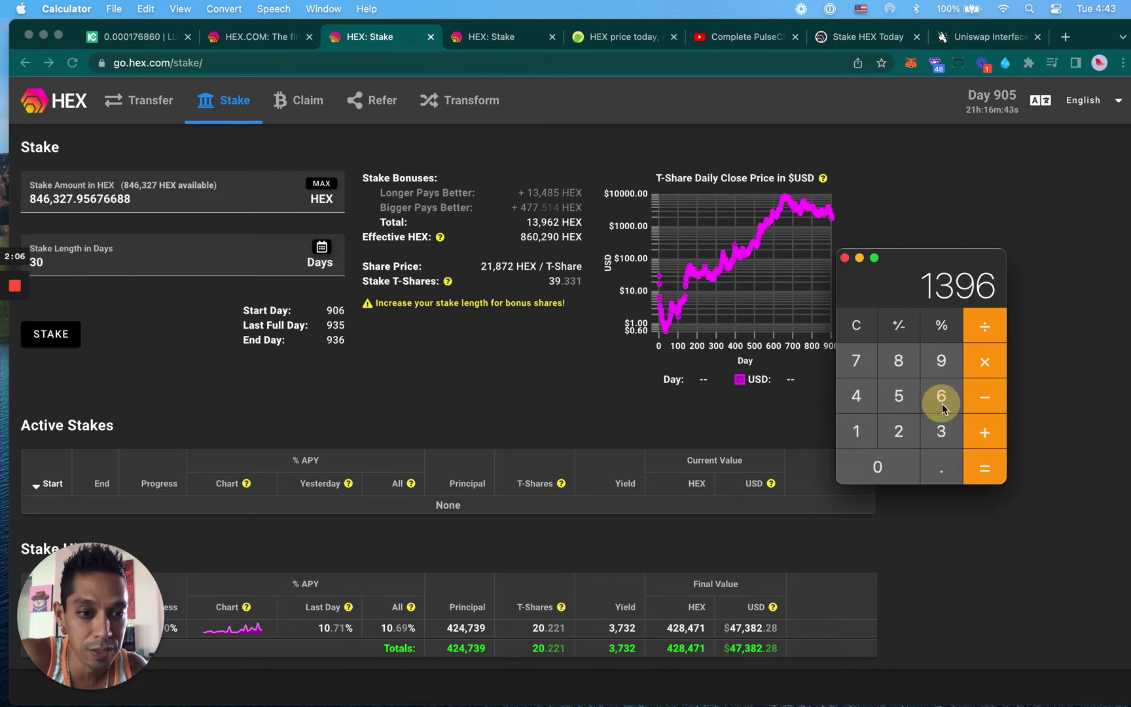
pyautogui.click(898, 431)
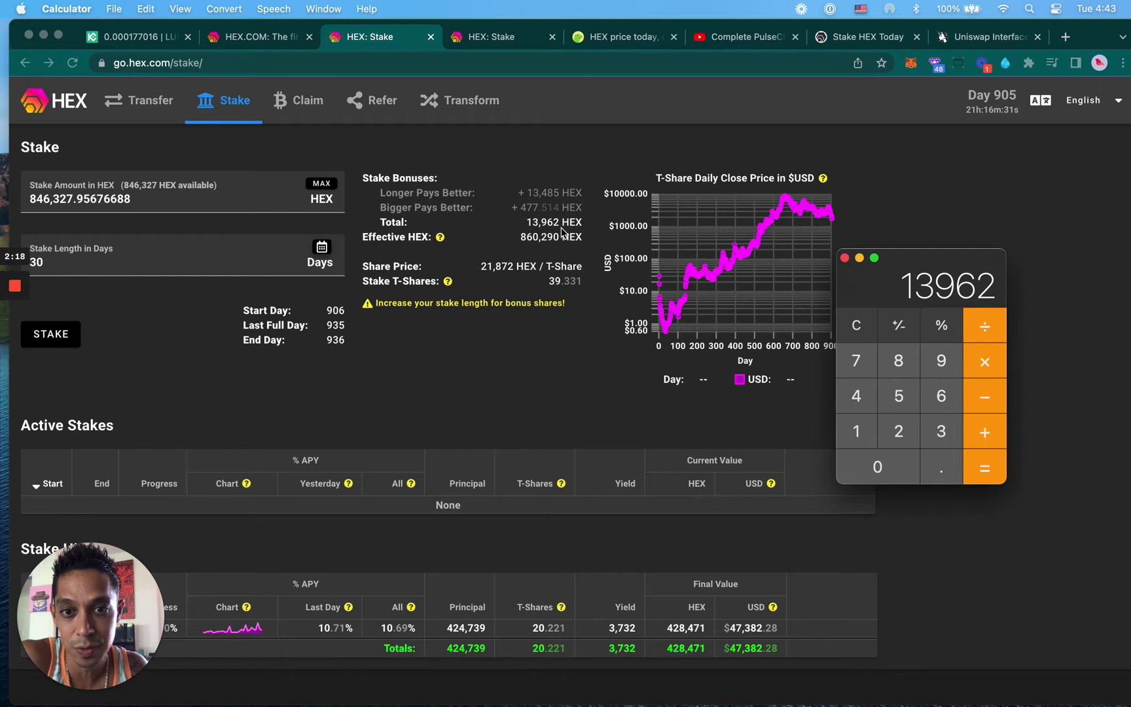
pyautogui.click(982, 376)
pyautogui.click(940, 464)
pyautogui.click(867, 468)
pyautogui.click(898, 360)
pyautogui.click(983, 468)
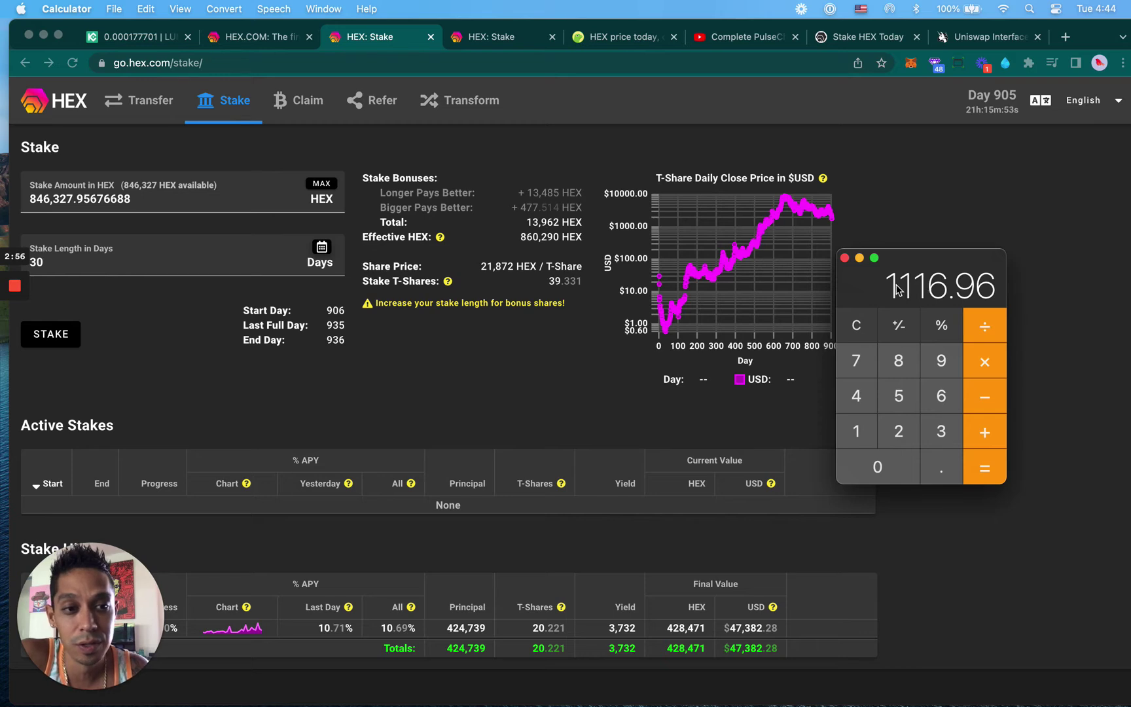
pyautogui.click(845, 258)
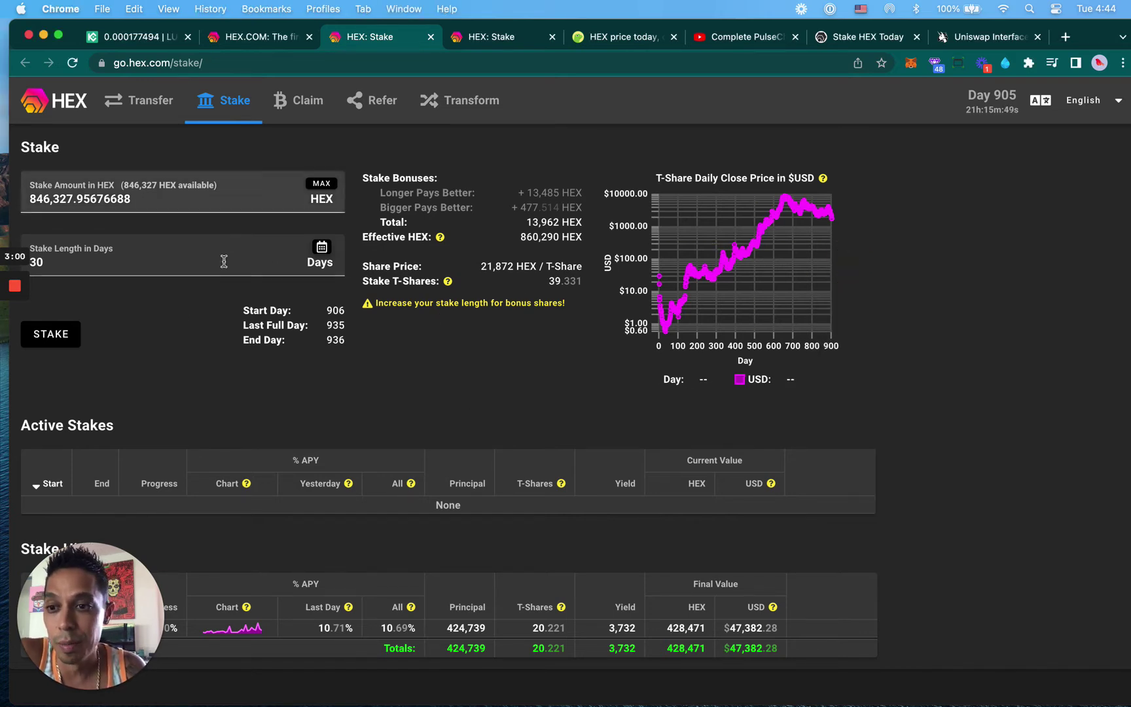
# Step: Submit the 30-day HEX stake, confirm its transaction in MetaMask, and dismiss the site's notification
pyautogui.click(62, 335)
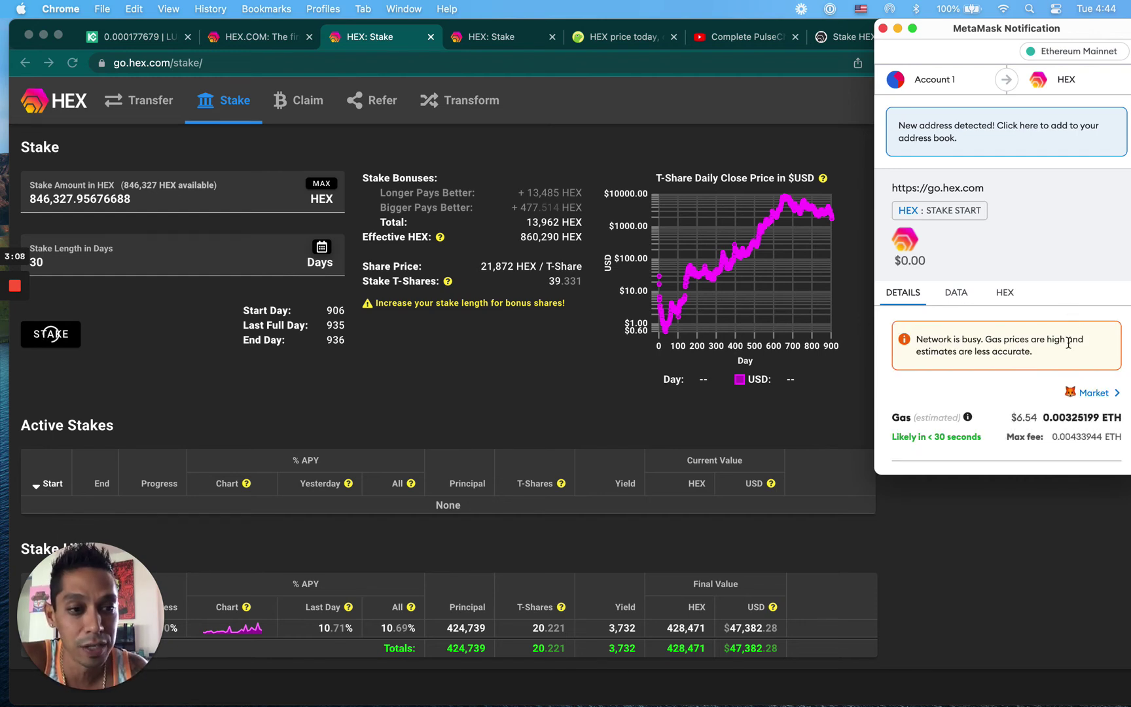
pyautogui.scroll(-3, 1067, 342)
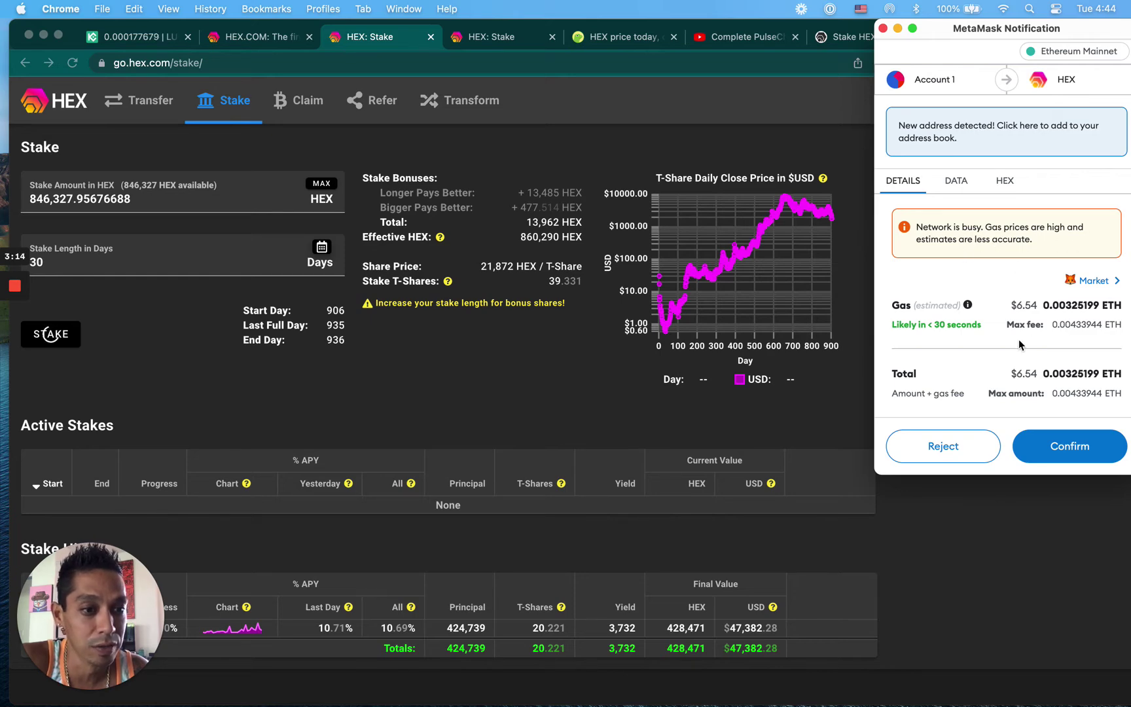
pyautogui.click(1060, 440)
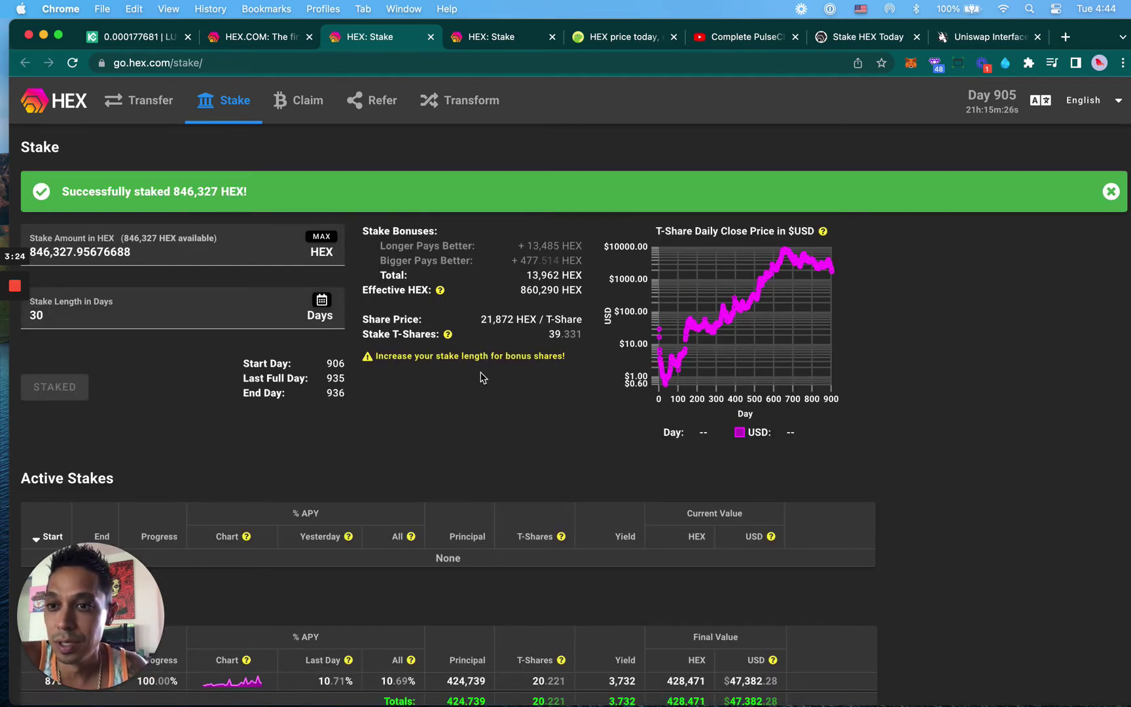
pyautogui.click(1111, 192)
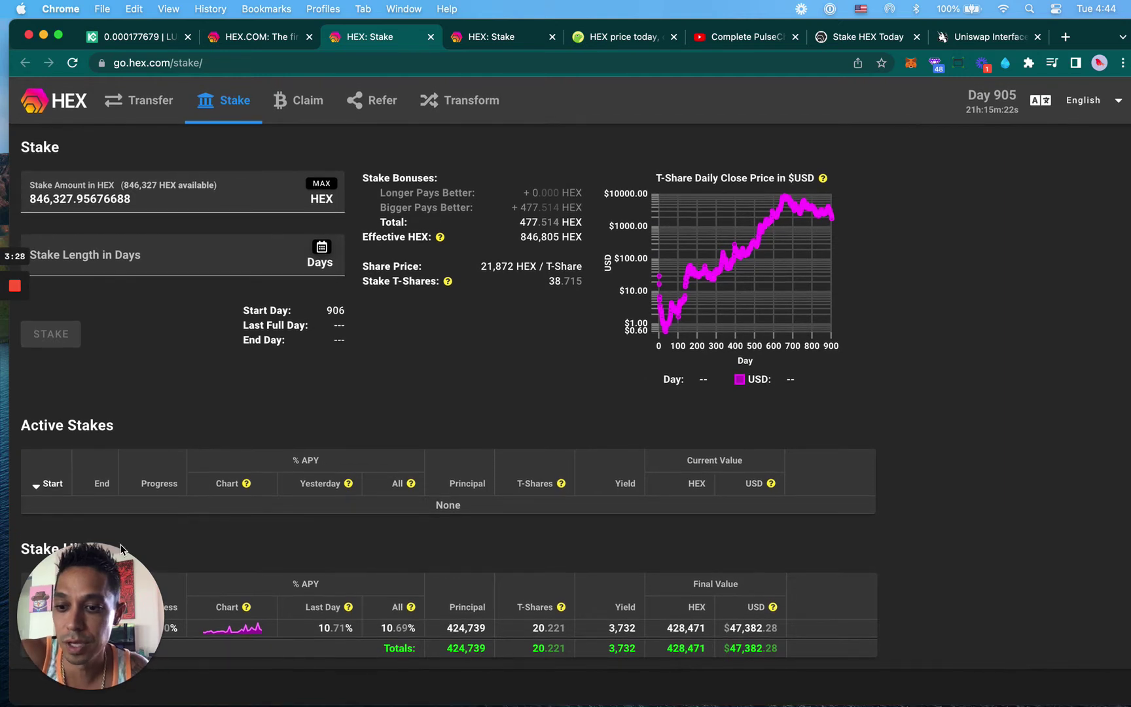
# Step: Reload the staking page to refresh the active stakes list
pyautogui.moveTo(115, 589); pyautogui.dragTo(731, 535)
pyautogui.moveTo(1008, 513); pyautogui.dragTo(1007, 543)
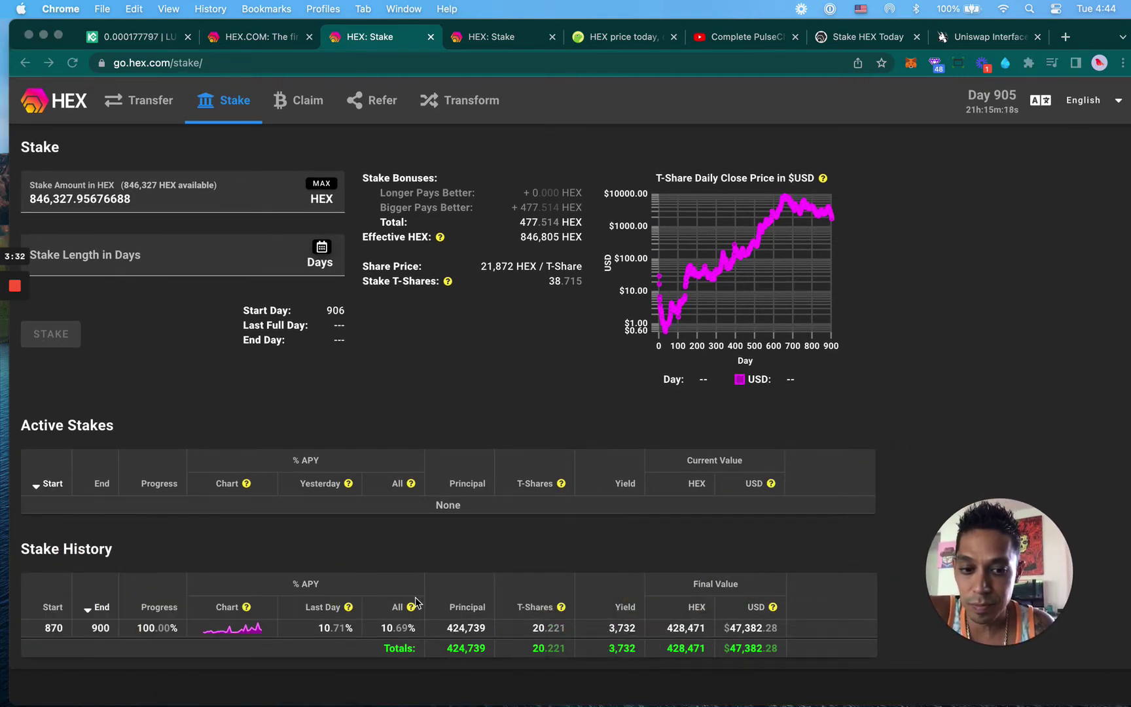
pyautogui.click(72, 62)
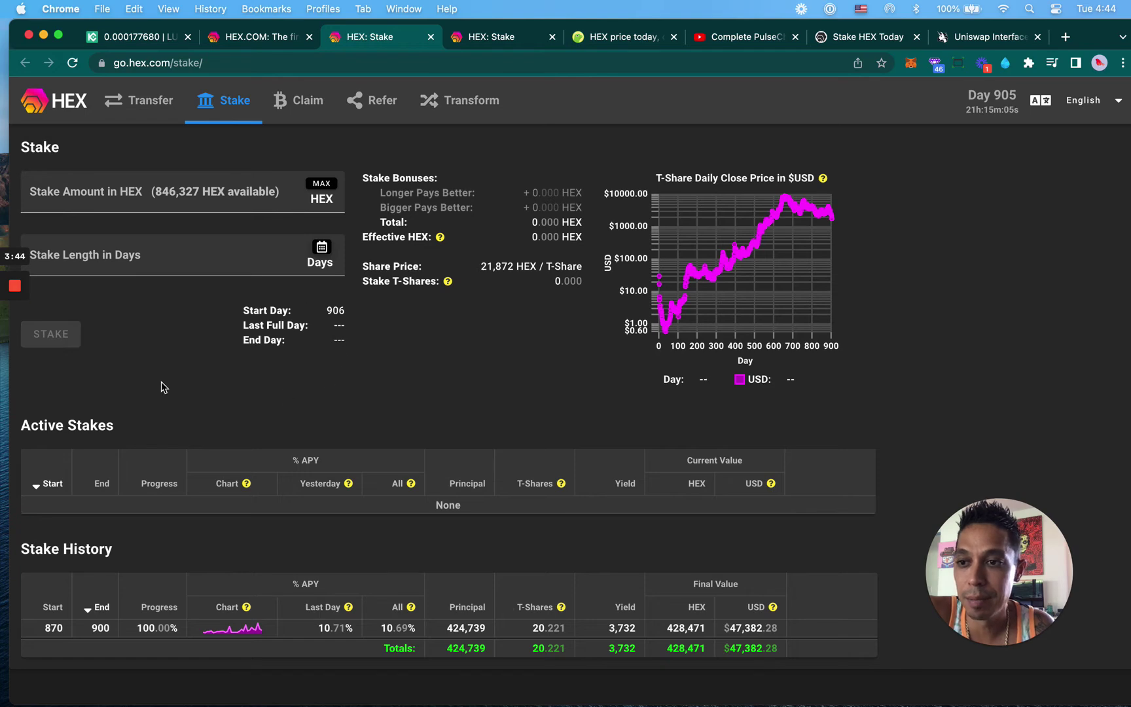
# Step: Close the duplicate HEX Stake tab and return to the remaining staking page
pyautogui.click(505, 39)
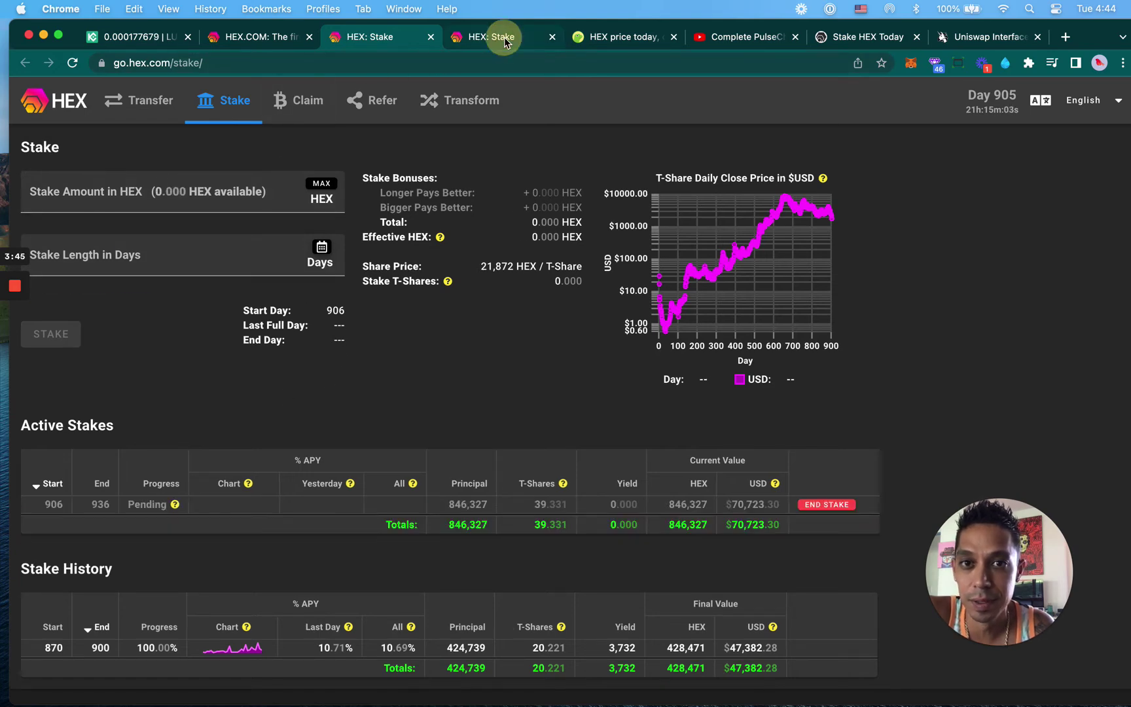
pyautogui.click(552, 38)
pyautogui.click(379, 43)
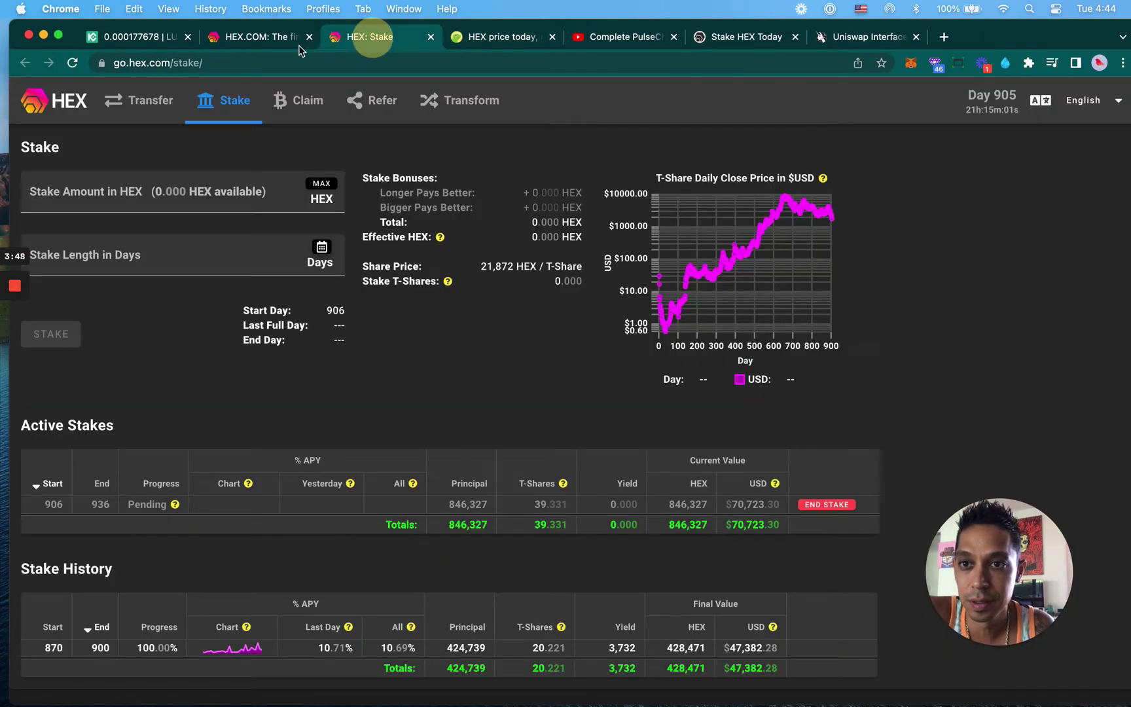
pyautogui.click(271, 40)
pyautogui.click(391, 34)
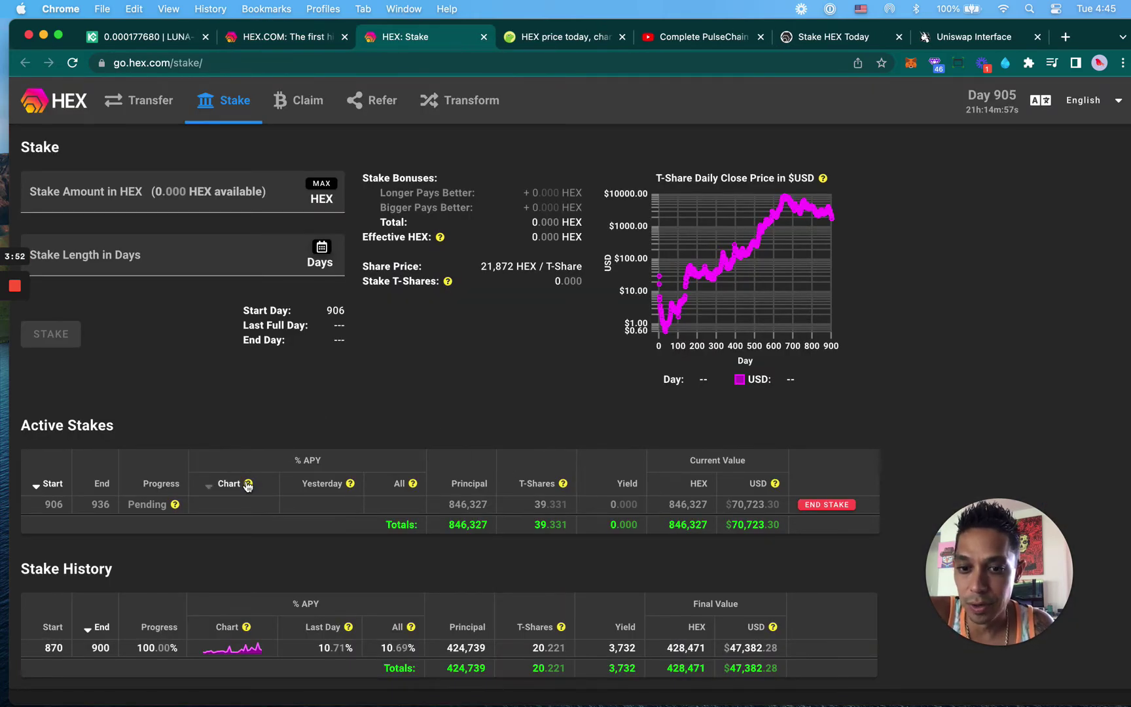
# Step: Examine the pending status and exact start date of the new active stake
pyautogui.moveTo(173, 507)
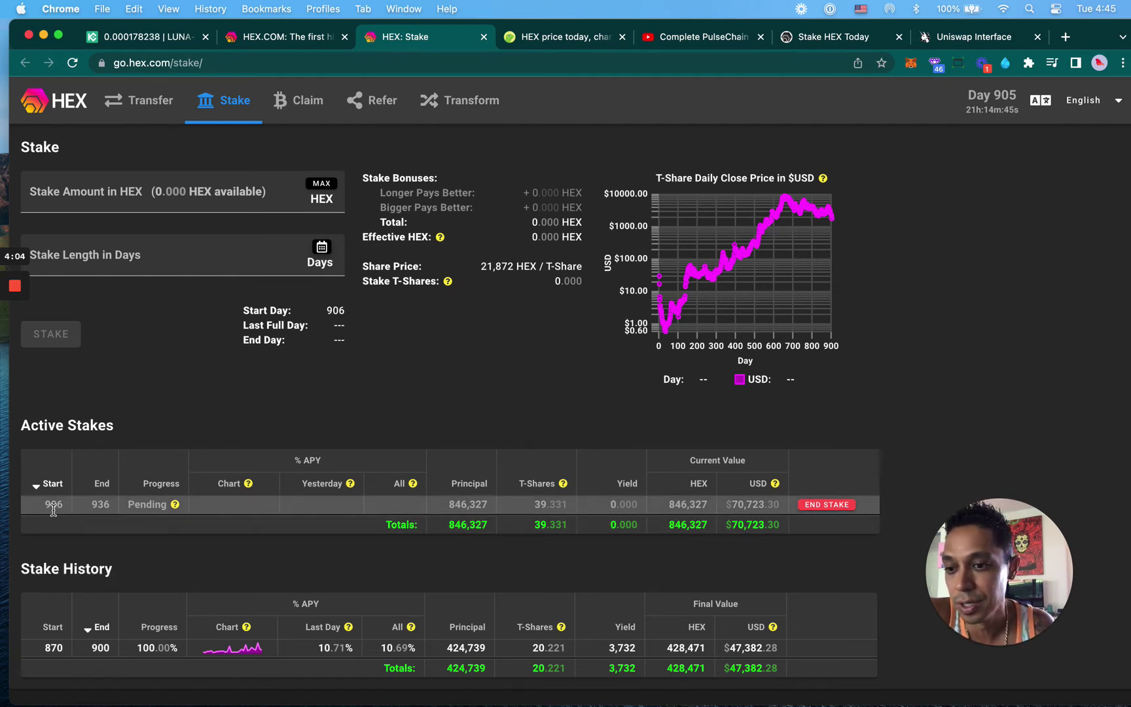
pyautogui.moveTo(55, 503)
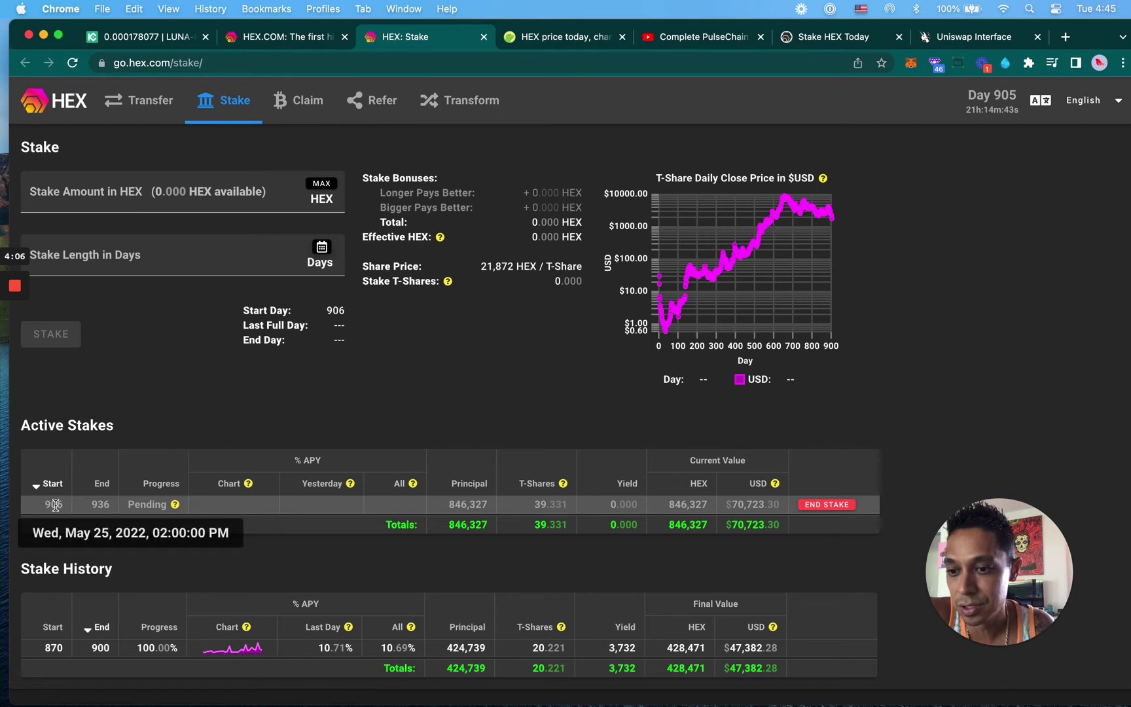
# Step: Examine the exact end date and time of the pending active stake
pyautogui.moveTo(98, 504)
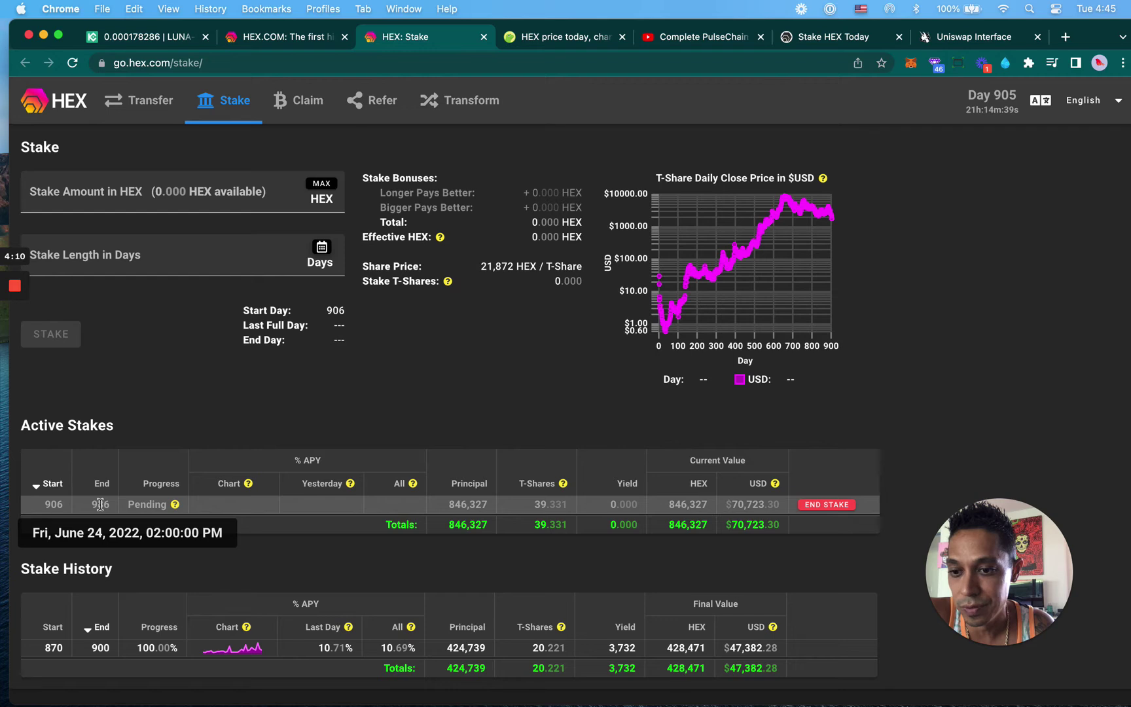
pyautogui.scroll(-1, 503, 555)
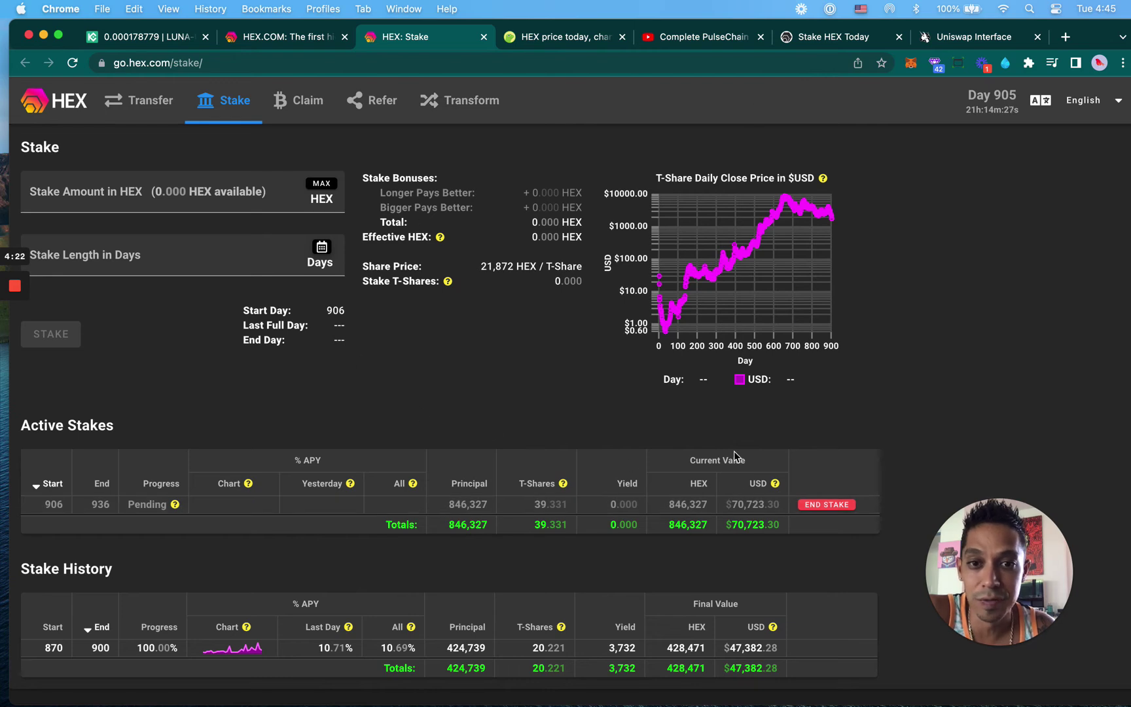
# Step: Open the end-stake confirmation for the pending active stake and dismiss it without ending the stake
pyautogui.click(823, 507)
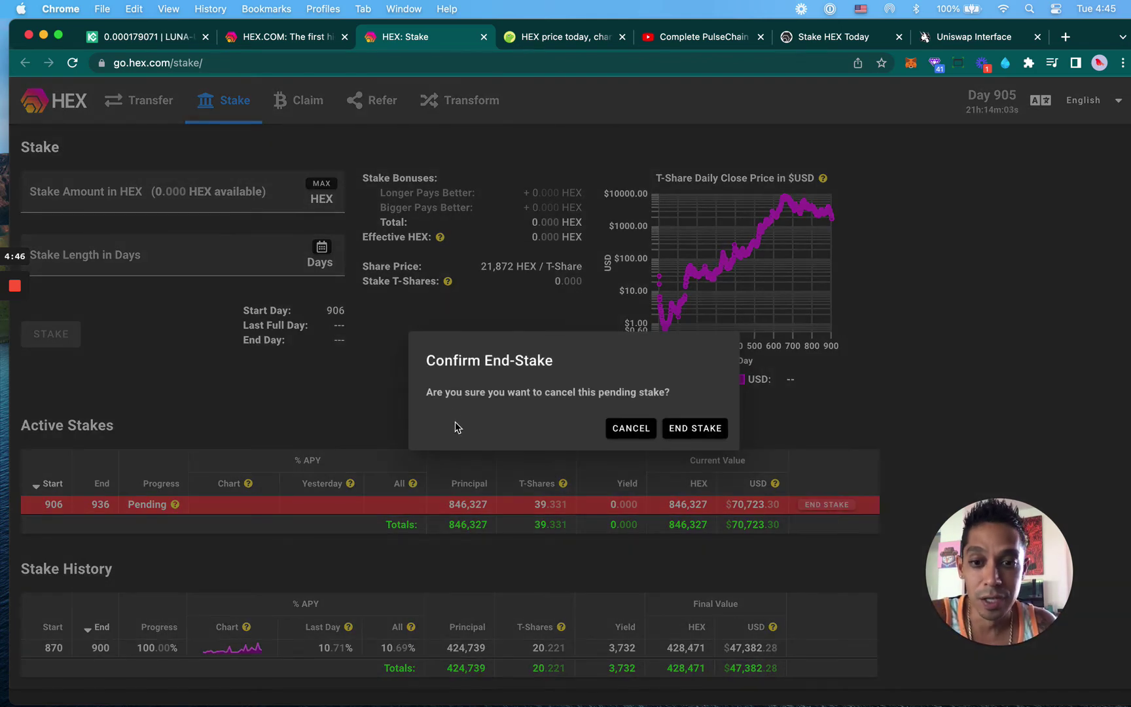
pyautogui.click(631, 431)
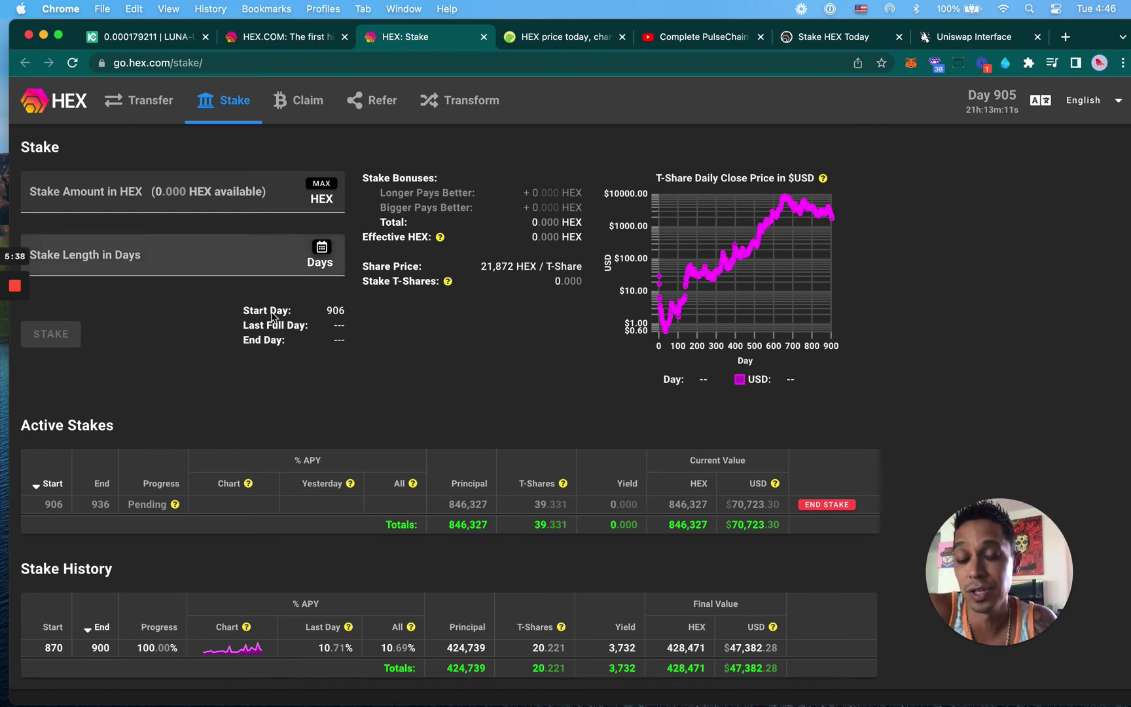
pyautogui.scroll(-1, 429, 378)
pyautogui.scroll(1, 429, 379)
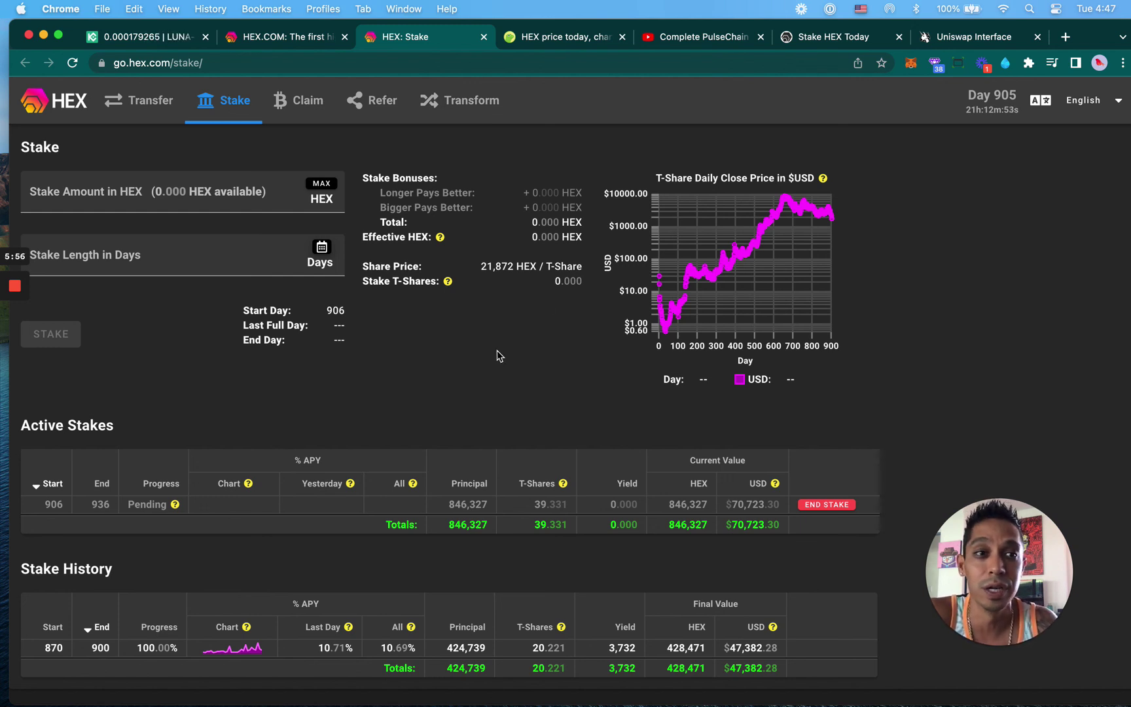
pyautogui.moveTo(1071, 30); pyautogui.dragTo(1065, 28)
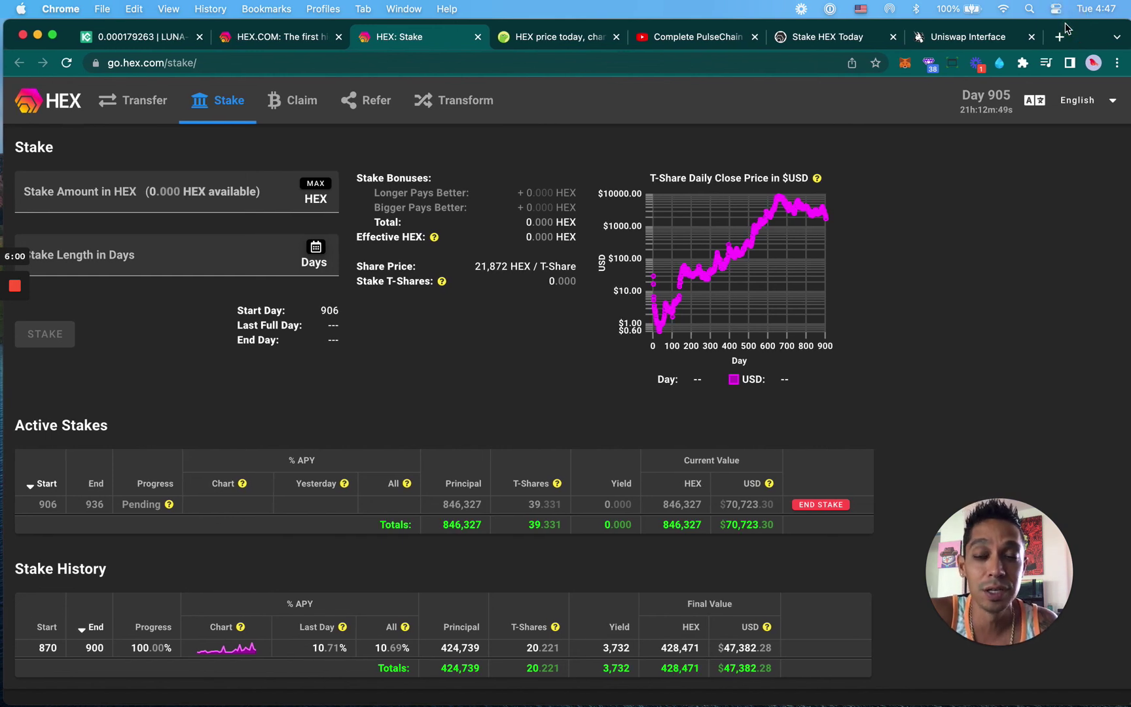